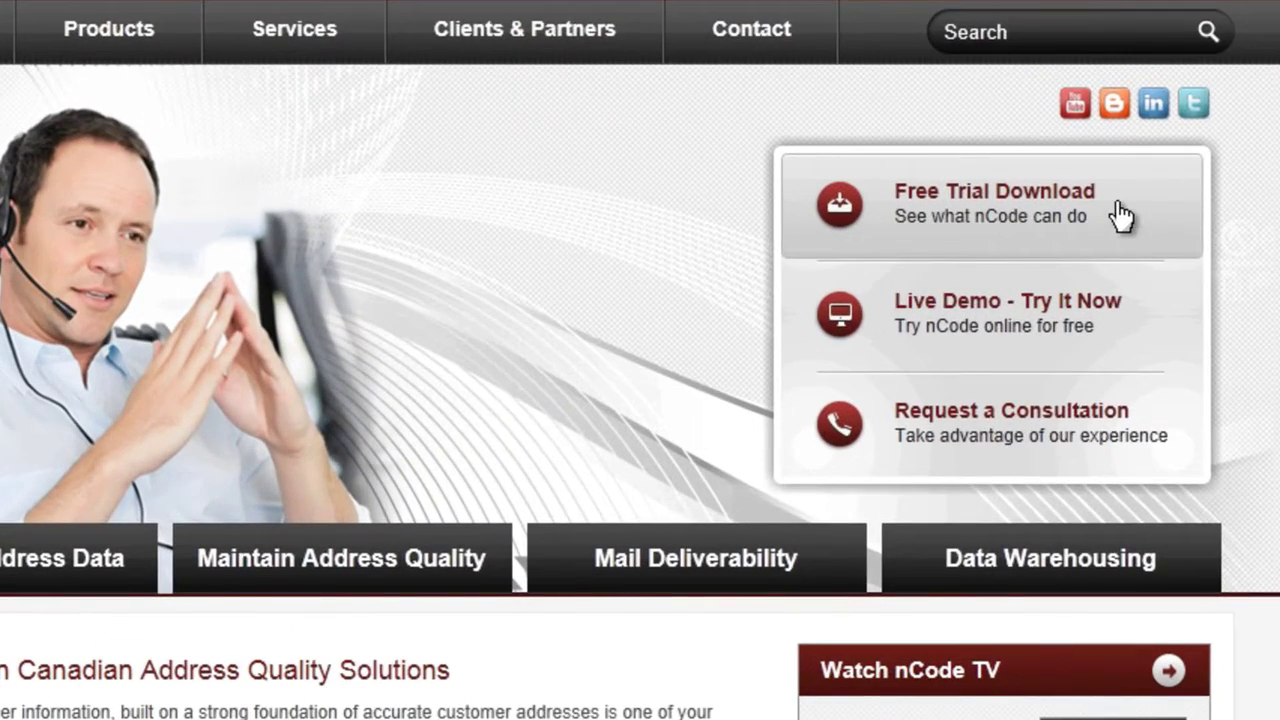
# Go to the Free Trial Download page from the nCode home page
pyautogui.click(1120, 215)
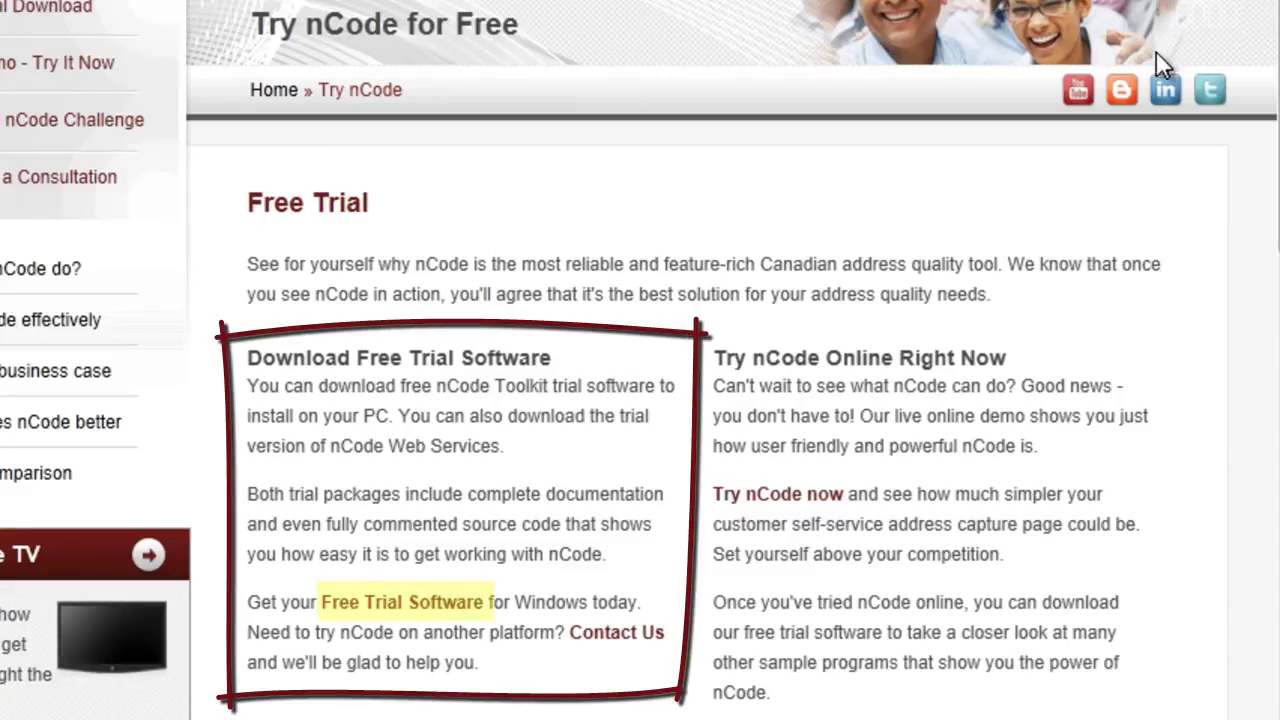
# Open the Free Trial Software request form and move to its E-Mail field
pyautogui.click(422, 605)
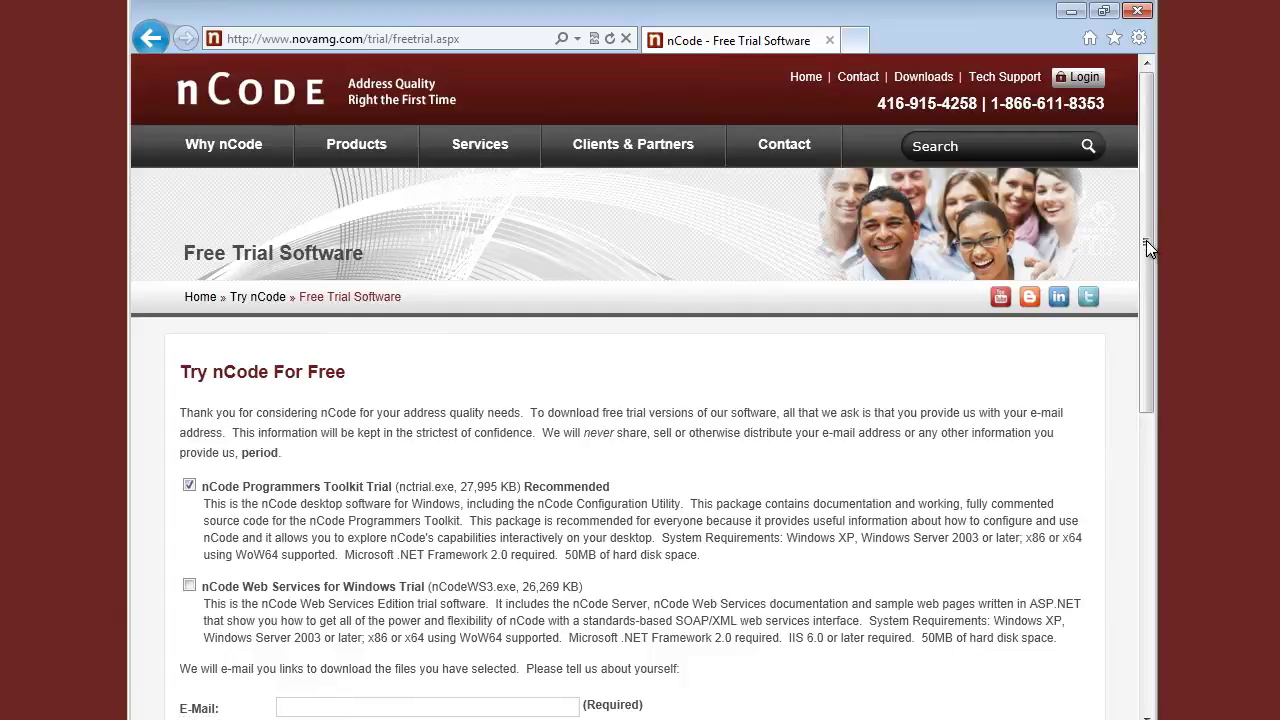
pyautogui.moveTo(1151, 232)
pyautogui.mouseDown()
pyautogui.moveTo(1148, 386)
pyautogui.moveTo(1185, 388)
pyautogui.mouseUp()
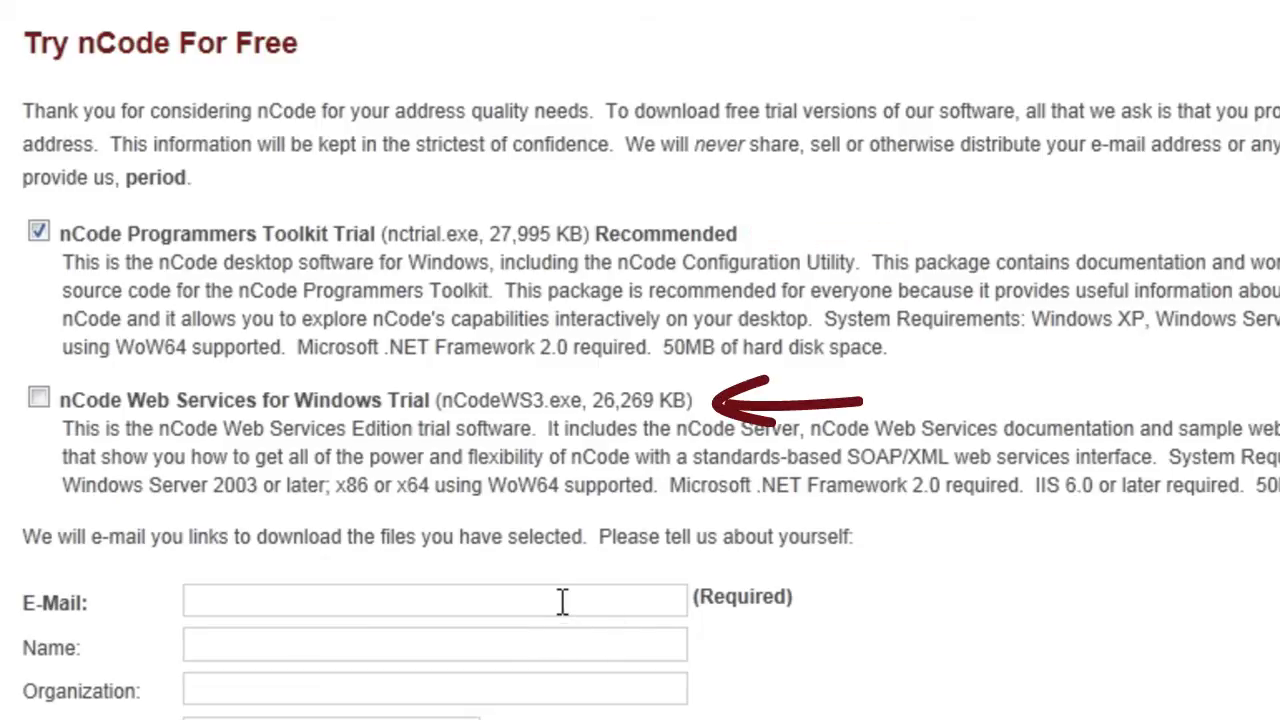
pyautogui.click(560, 600)
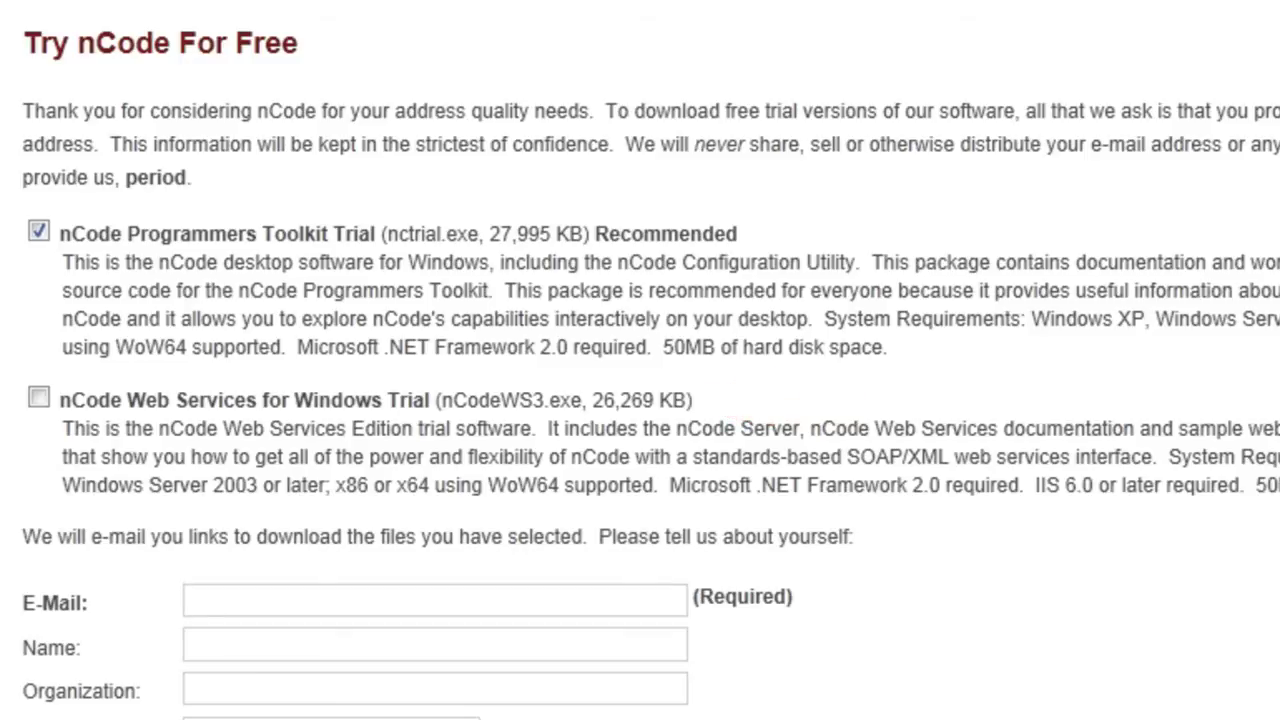
pyautogui.scroll(-4, 640, 360)
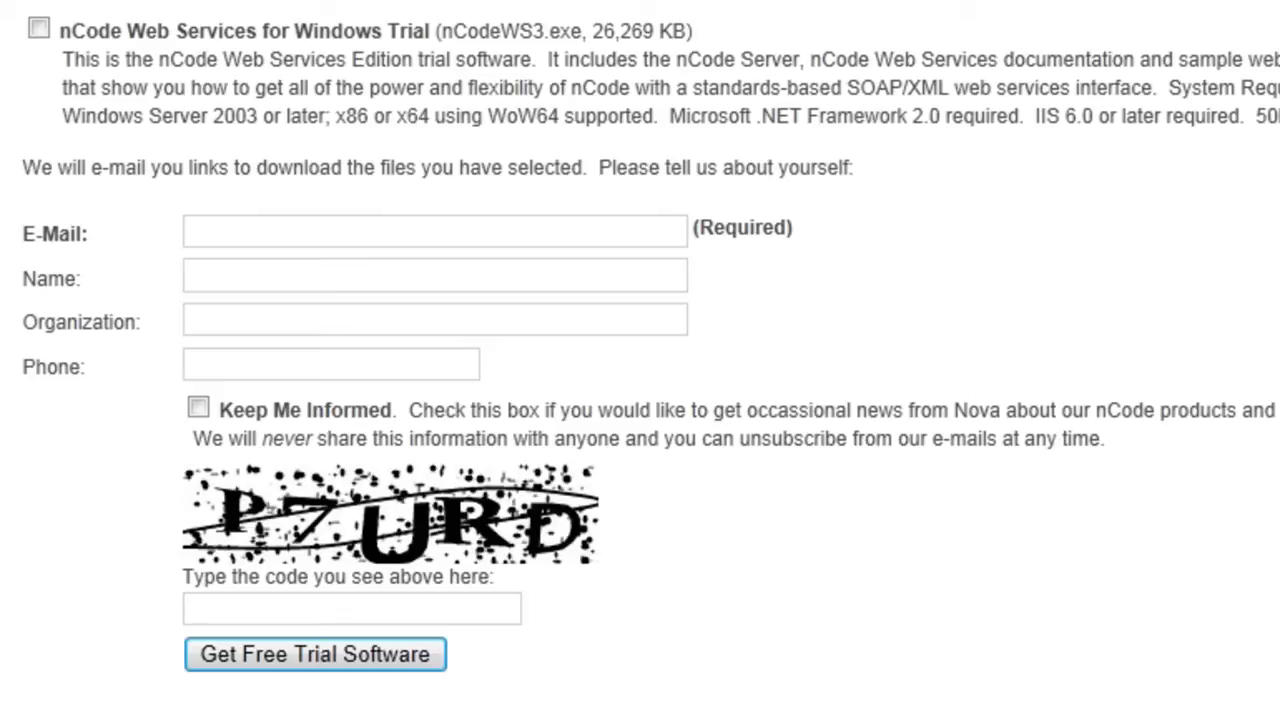
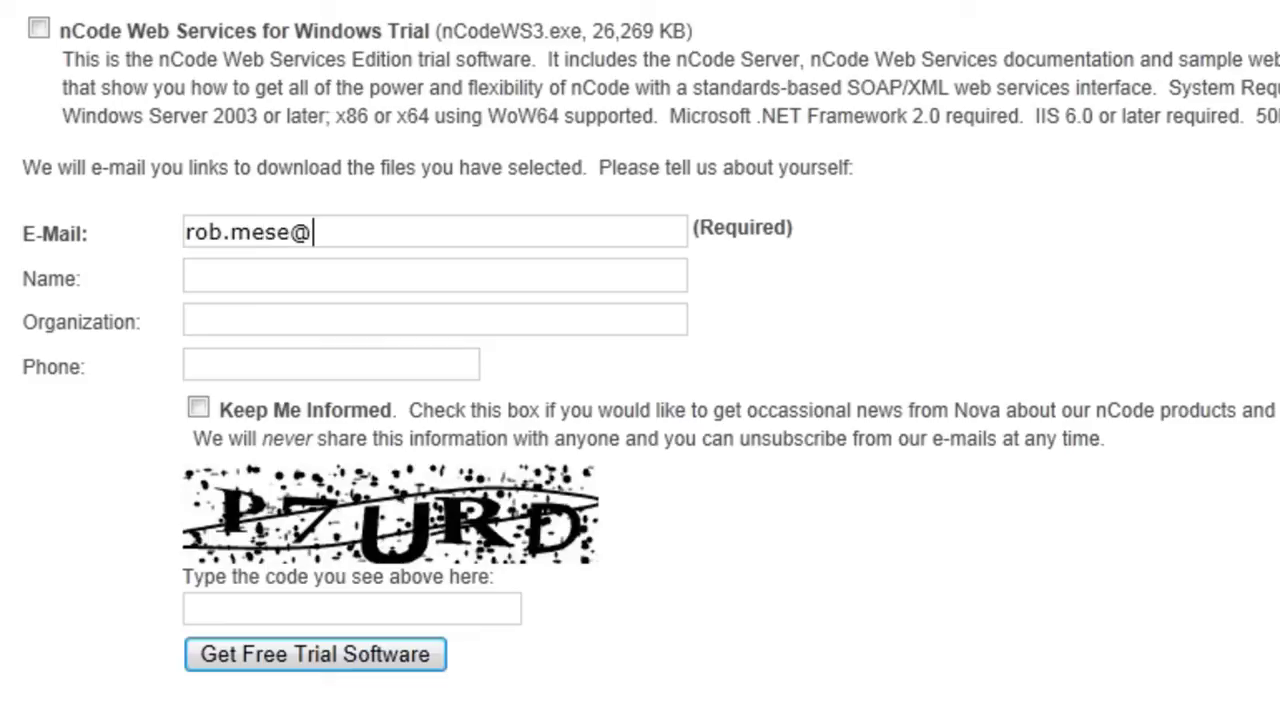
# Fill in the contact's e-mail, full name, organization and phone number on the form
pyautogui.press('Tab')
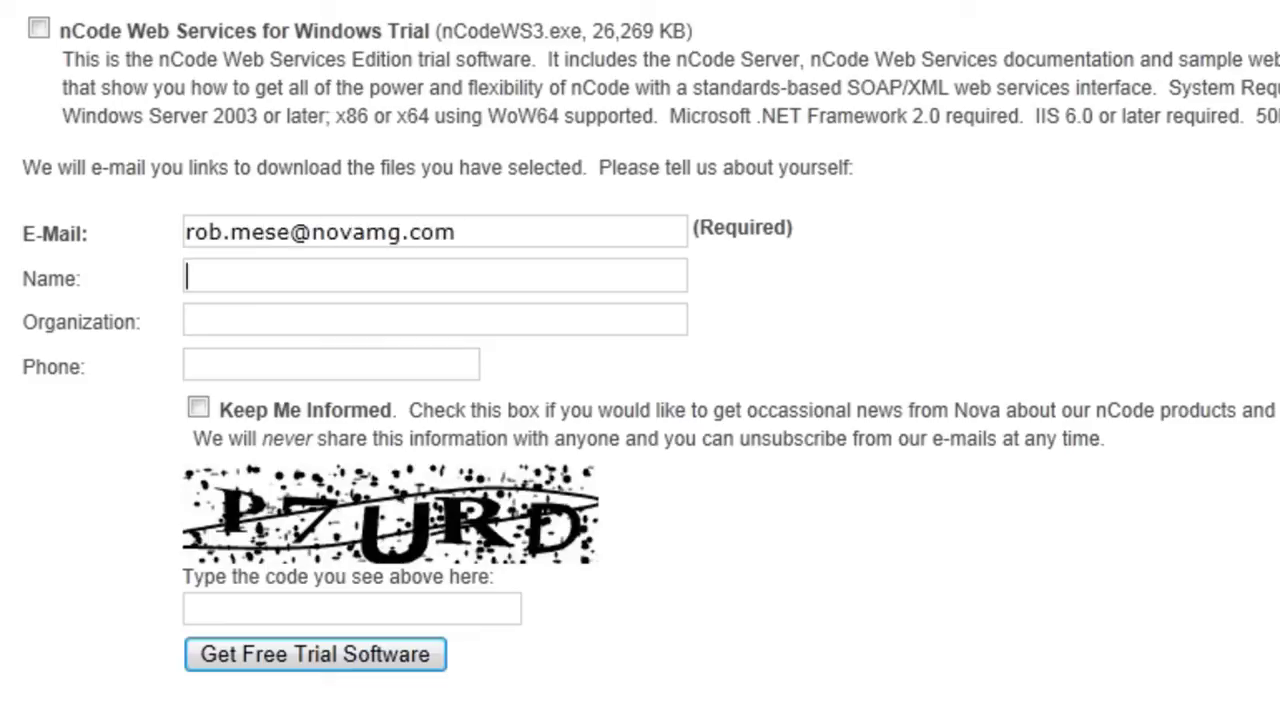
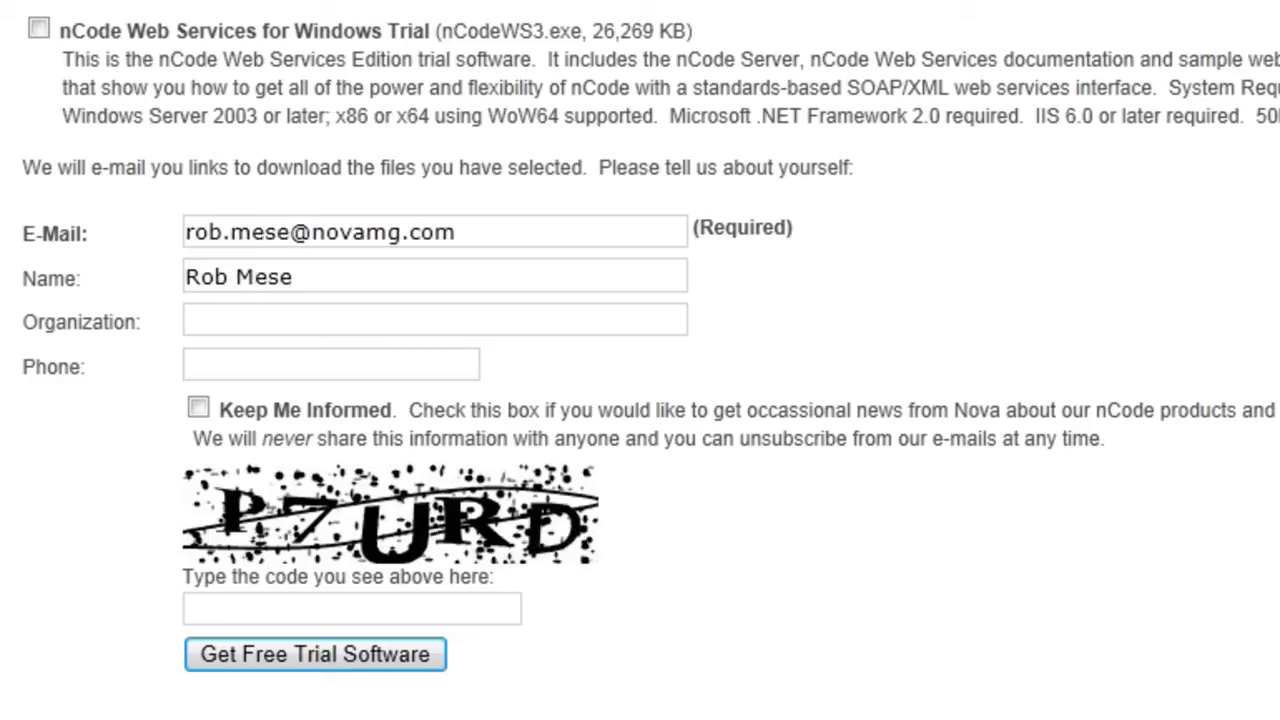
pyautogui.press('Tab')
pyautogui.write('Nova Mar')
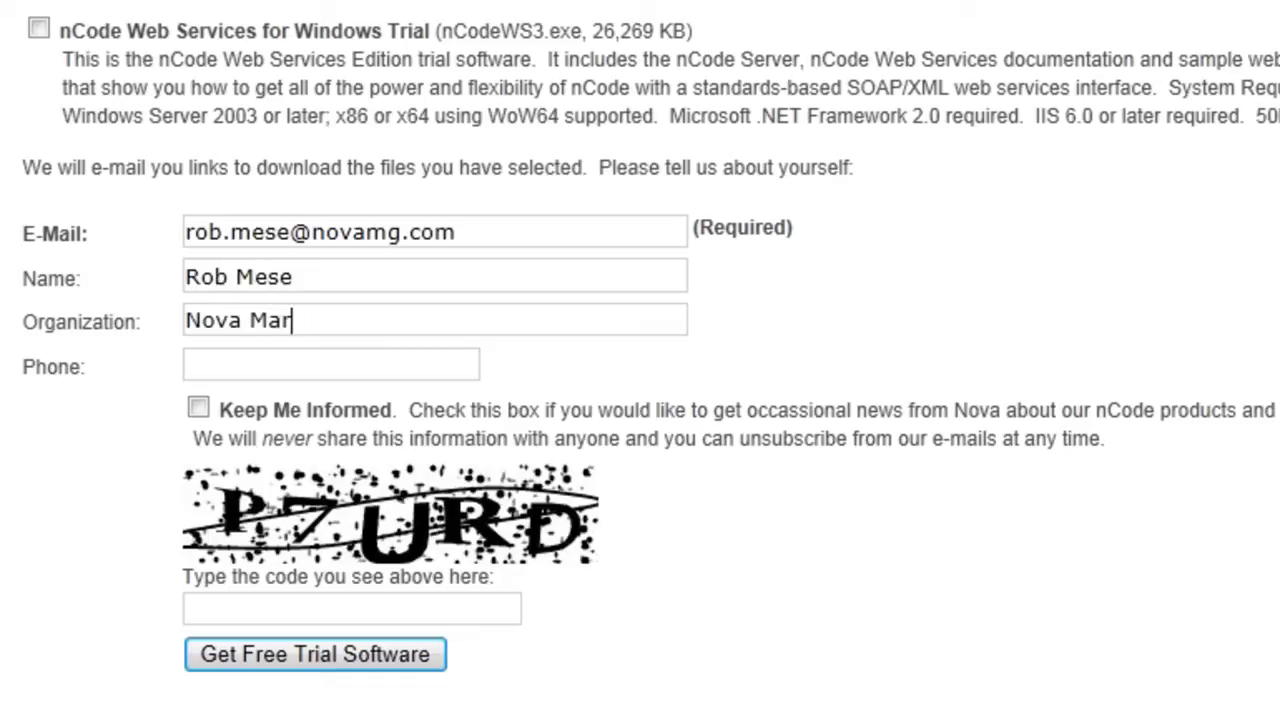
pyautogui.write('keting Group')
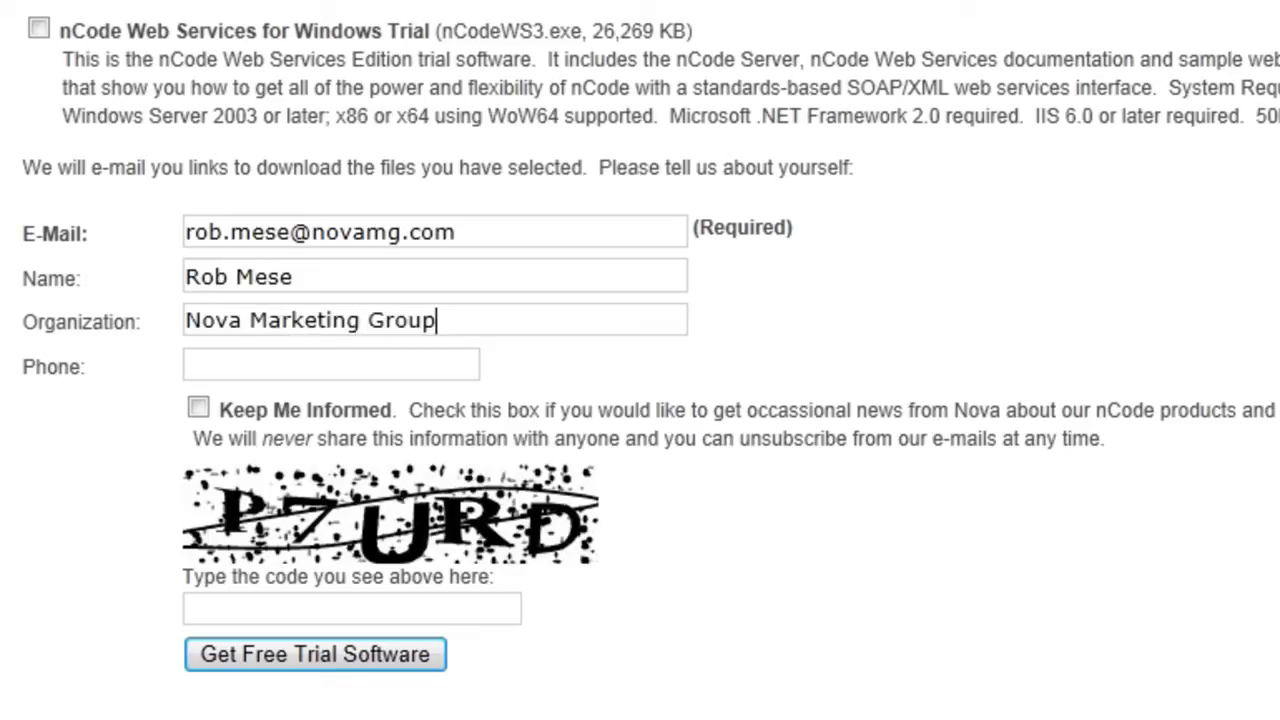
pyautogui.press('Tab')
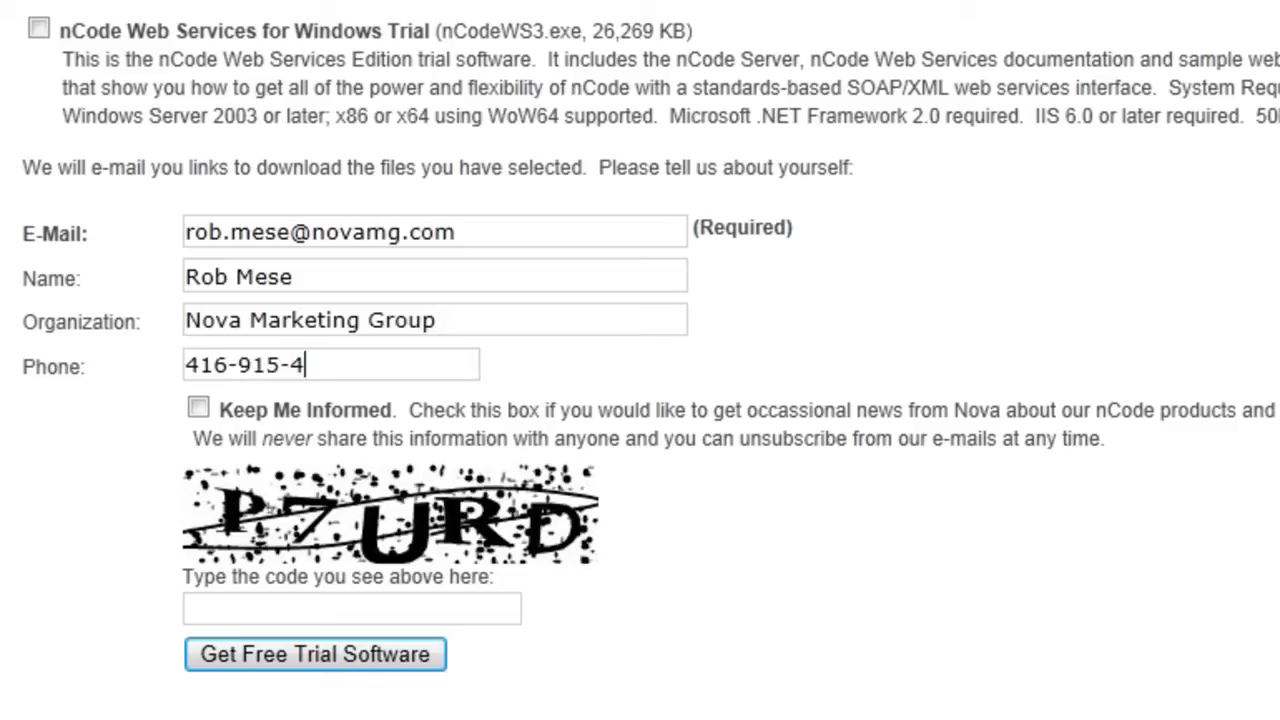
# Opt into nCode news, enter the captcha code and submit the trial request
pyautogui.click(197, 410)
pyautogui.click(275, 608)
pyautogui.write('P7UR')
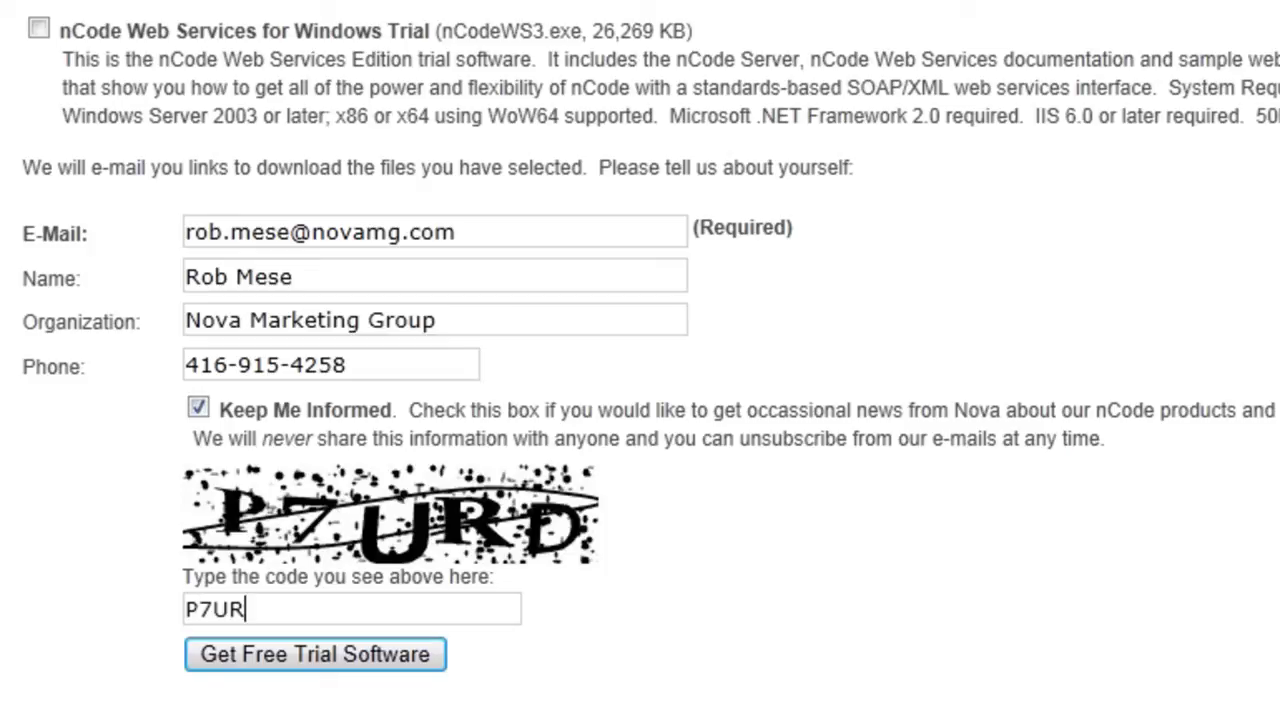
pyautogui.write('D')
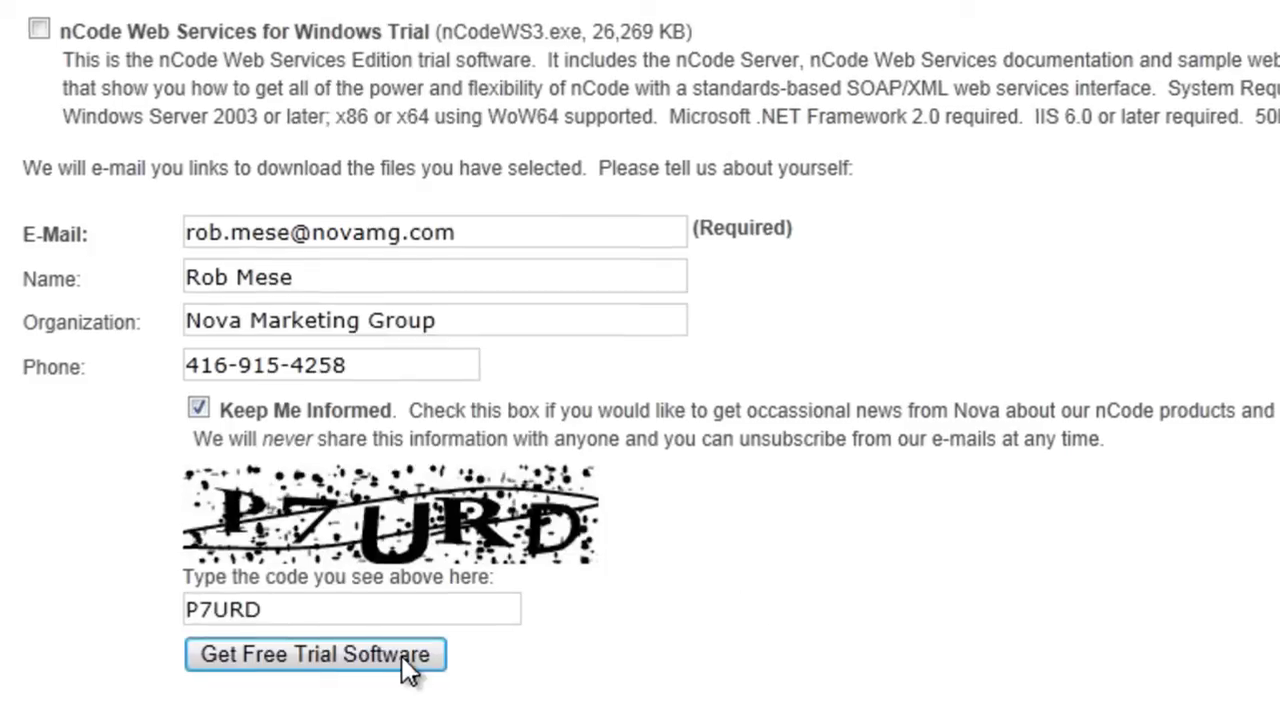
pyautogui.click(401, 655)
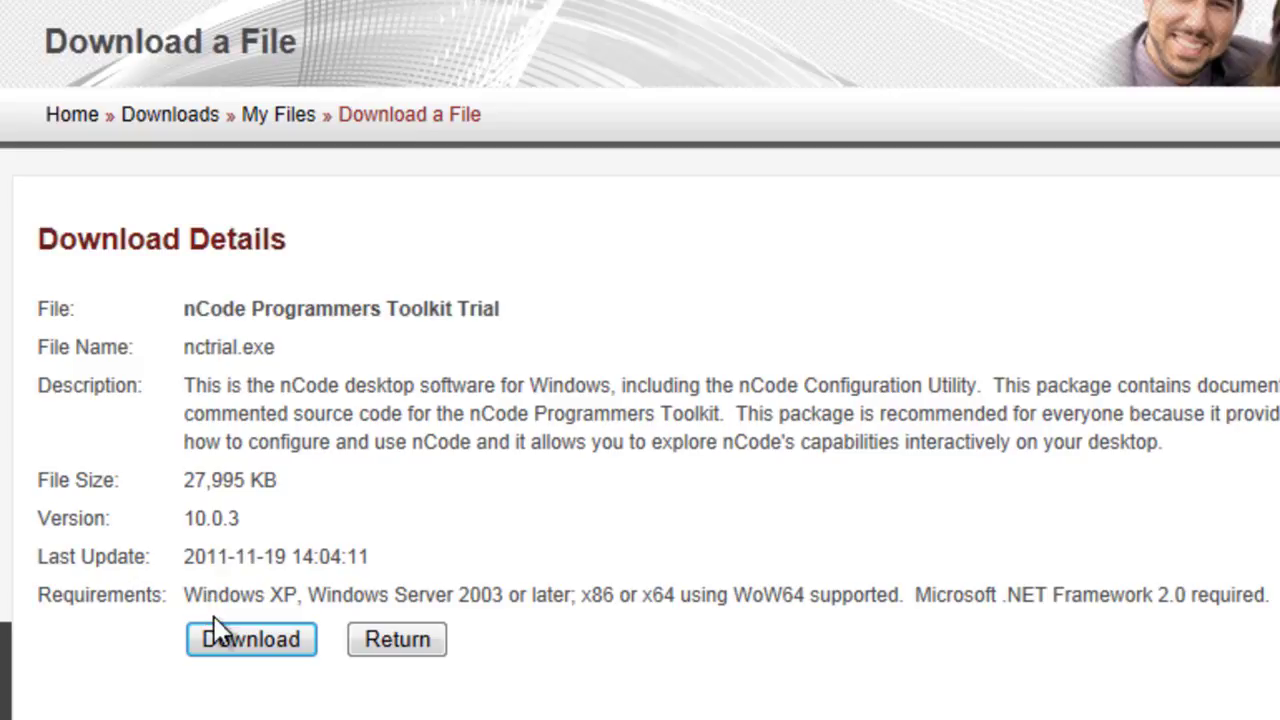
# Download nctrial.exe, choosing Save as with the Desktop as the location
pyautogui.click(242, 638)
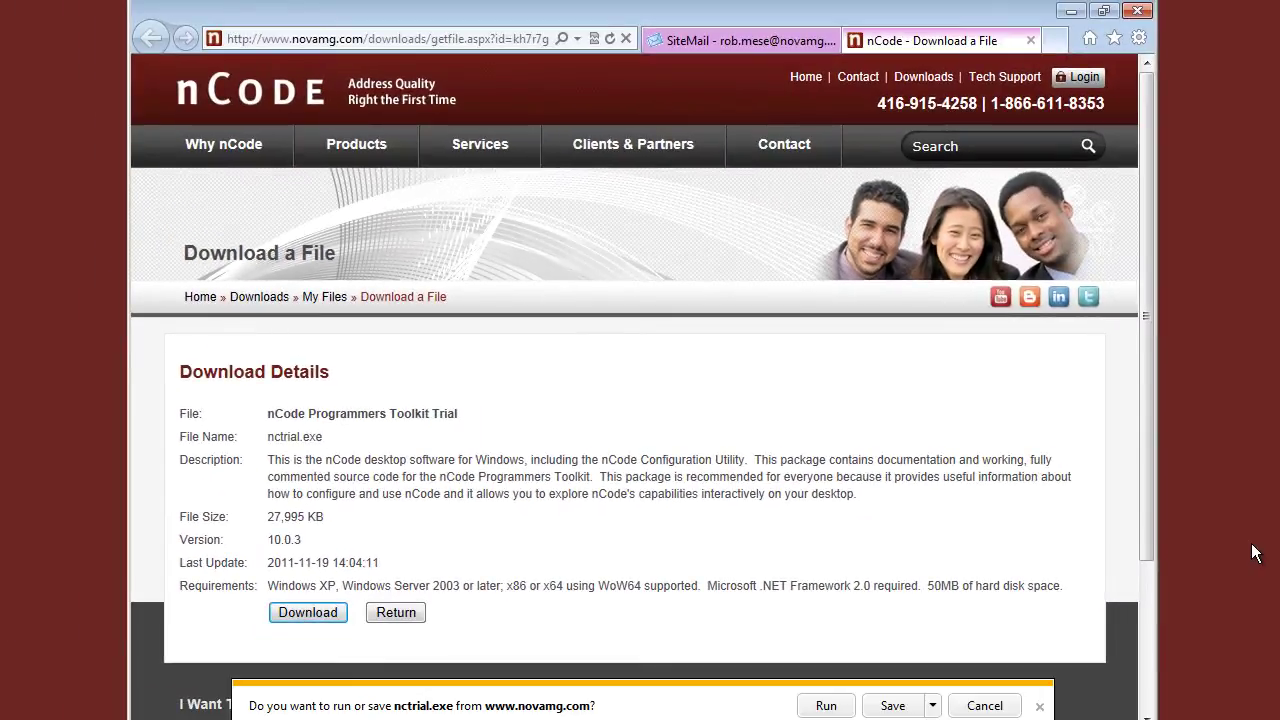
pyautogui.click(933, 706)
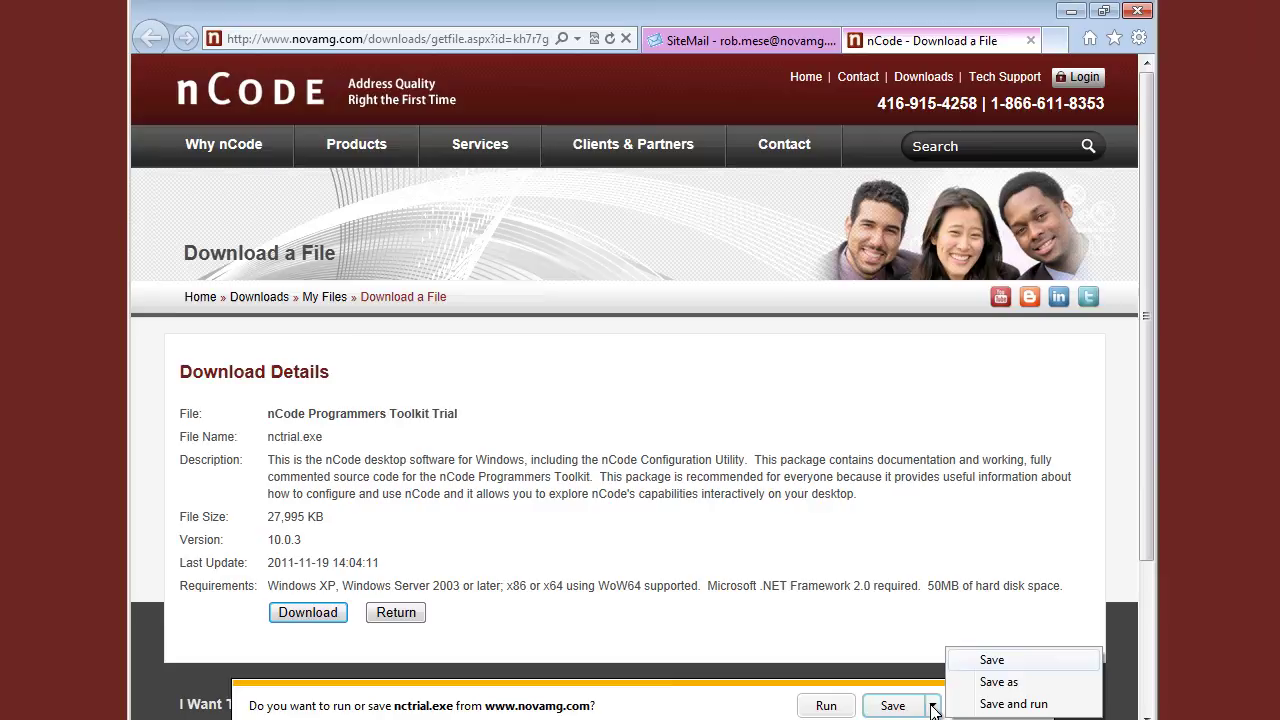
pyautogui.click(995, 680)
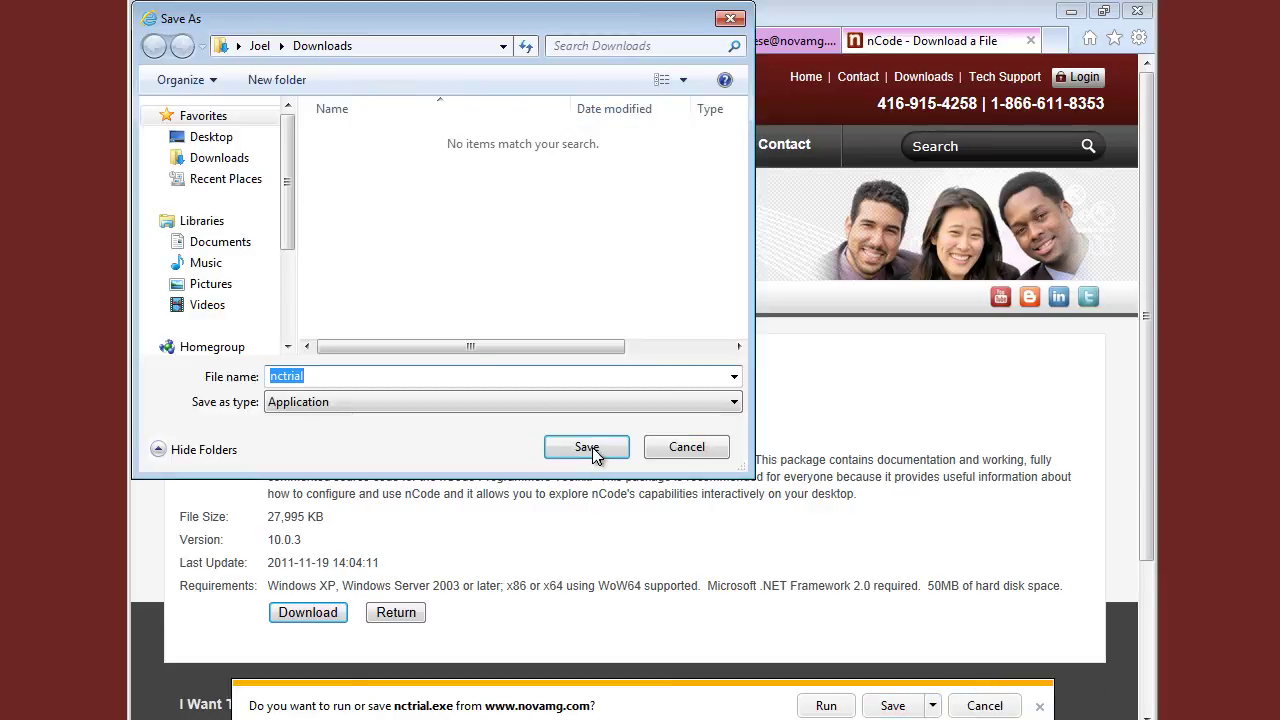
pyautogui.click(204, 141)
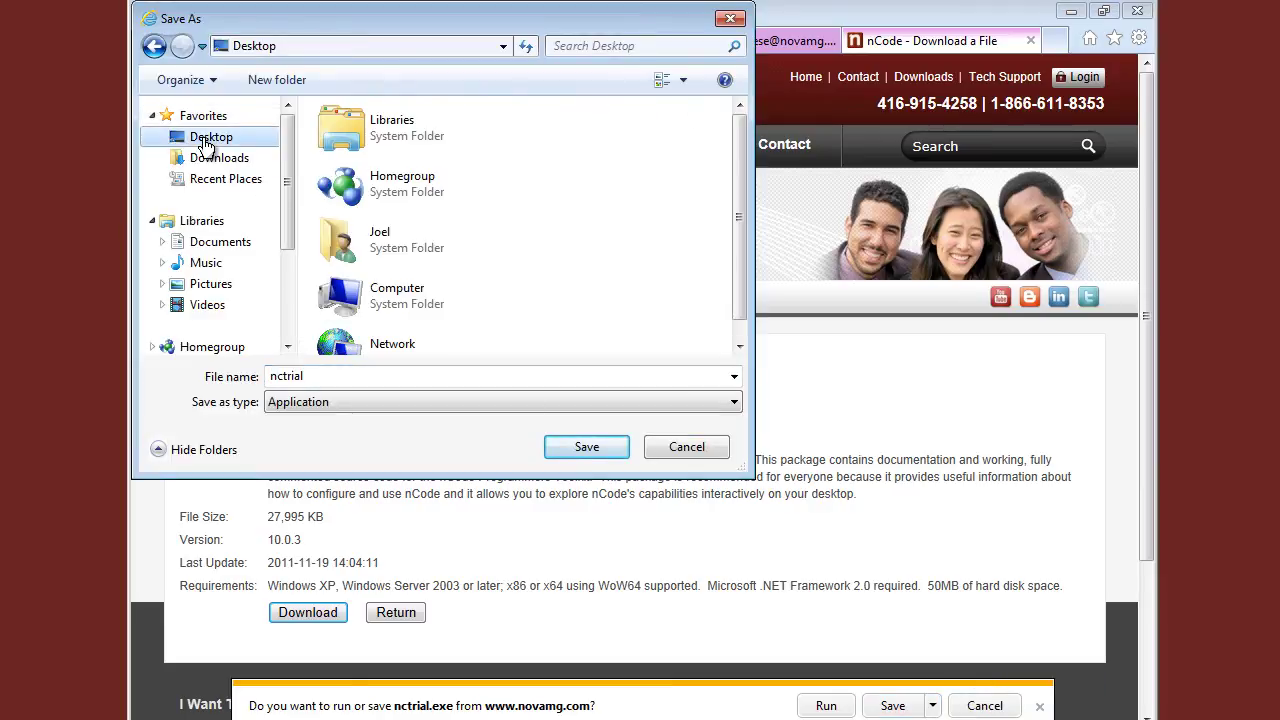
pyautogui.click(594, 452)
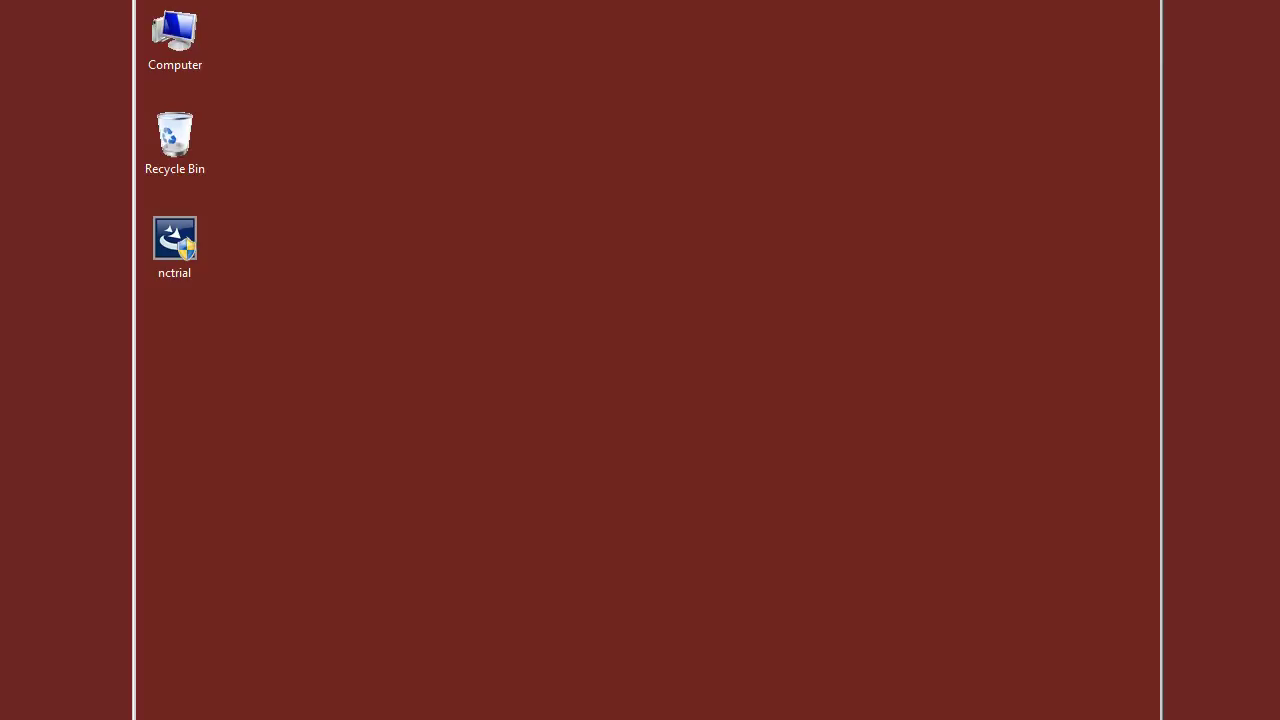
# Run nctrial.exe from the Desktop and approve the User Account Control prompt
pyautogui.doubleClick(182, 249)
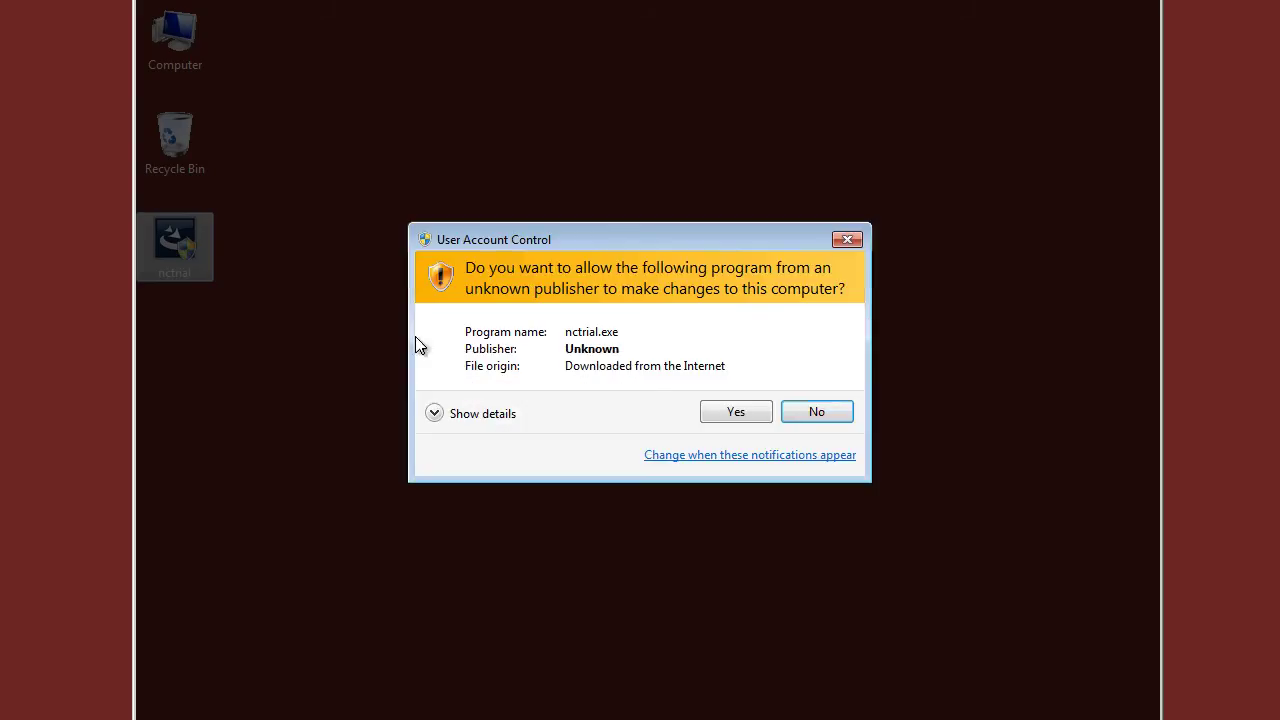
pyautogui.click(762, 412)
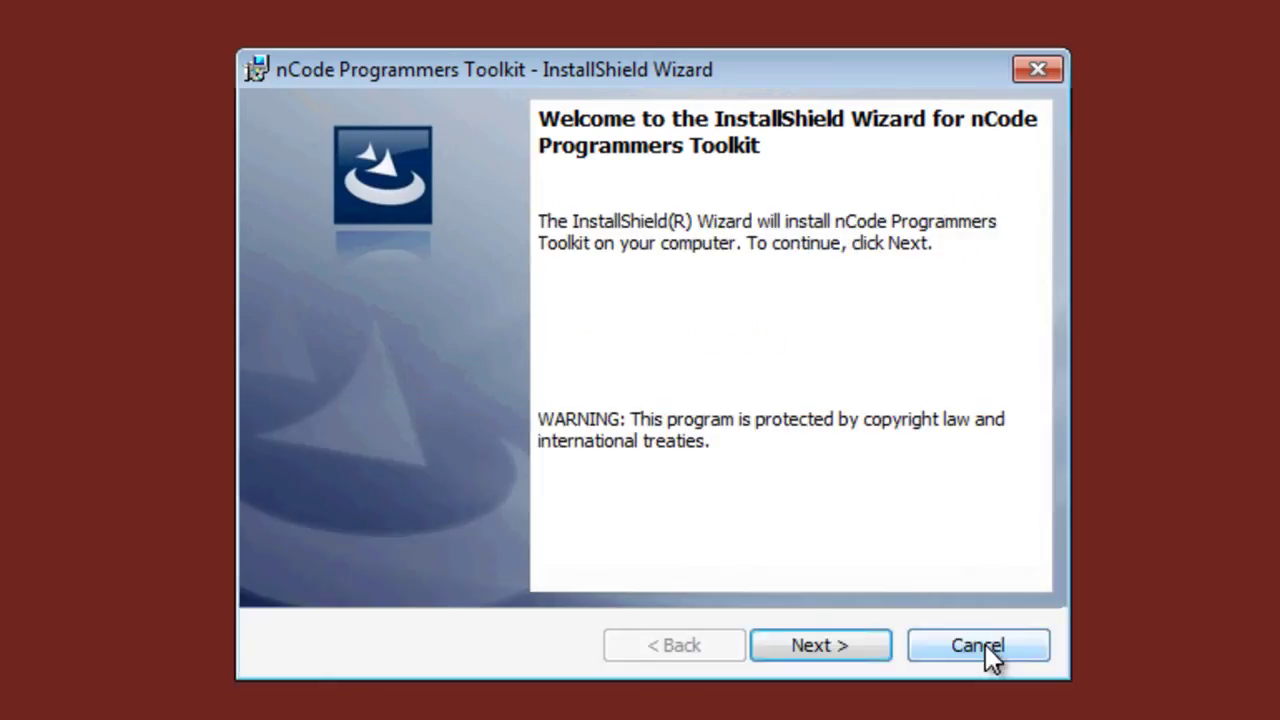
# Accept Welcome, Readme, the default folder and Complete setup type, then install
pyautogui.click(839, 645)
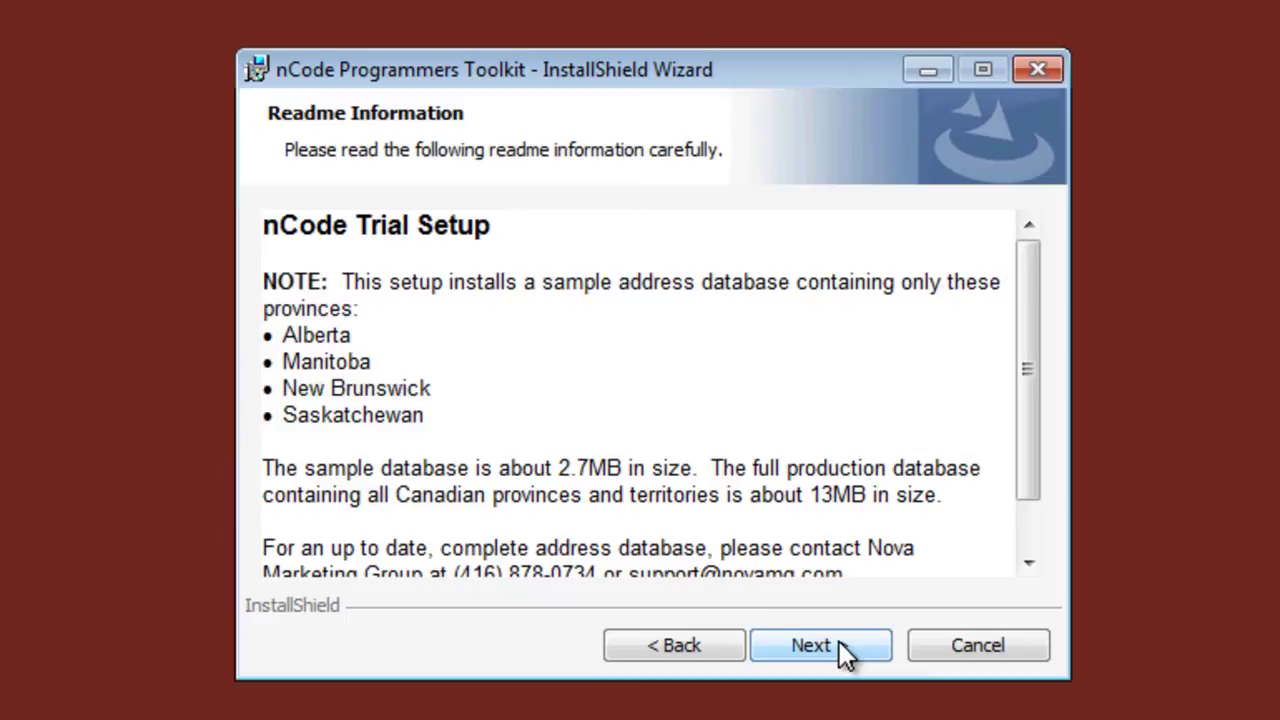
pyautogui.click(839, 645)
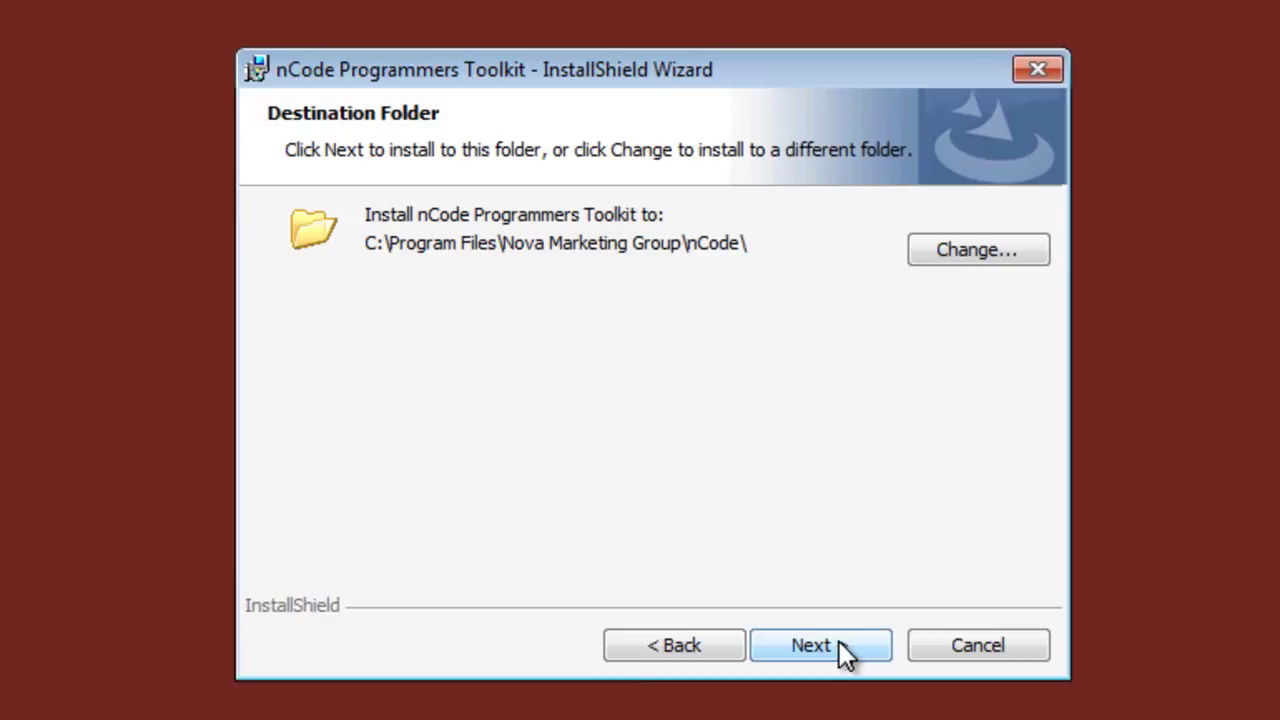
pyautogui.click(839, 645)
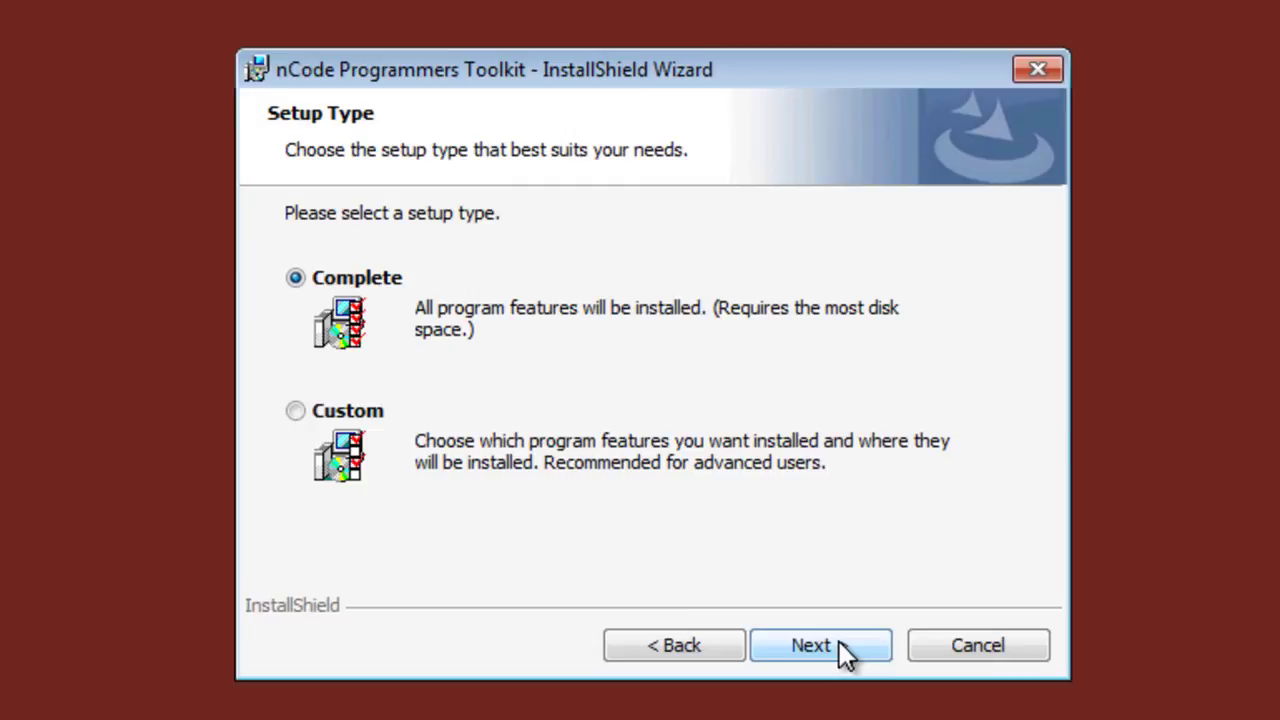
pyautogui.click(839, 645)
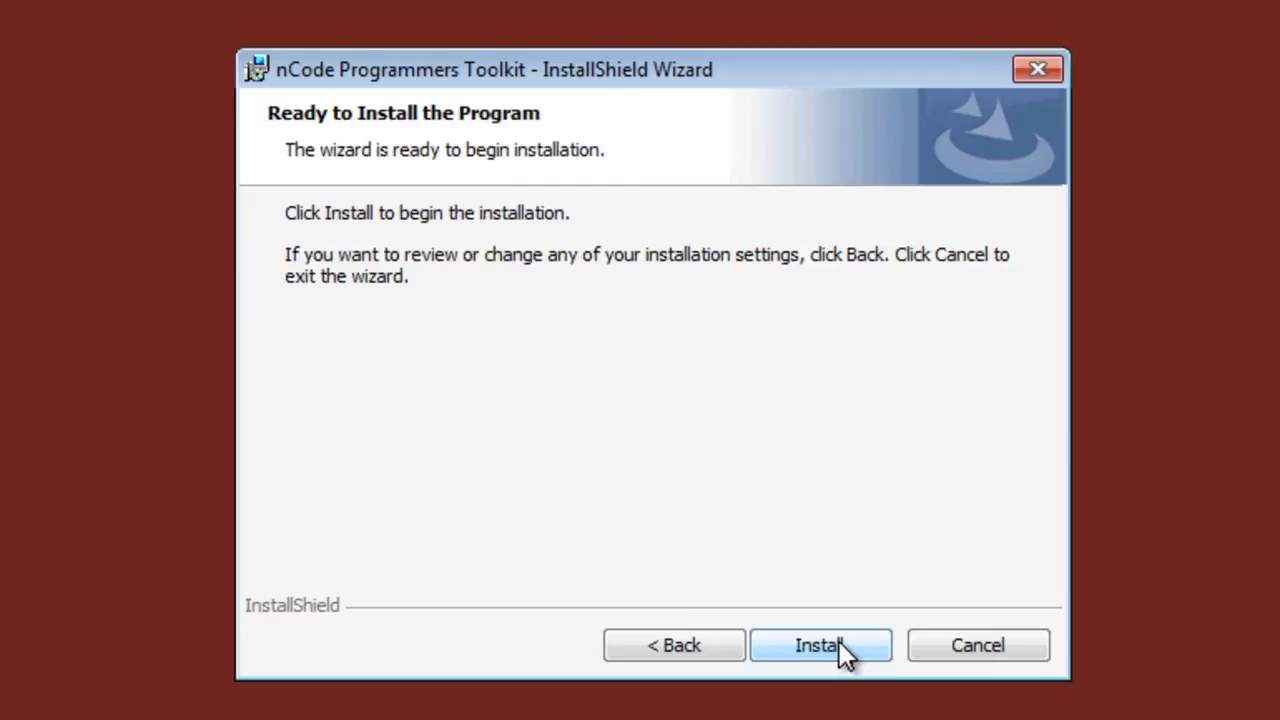
pyautogui.click(839, 645)
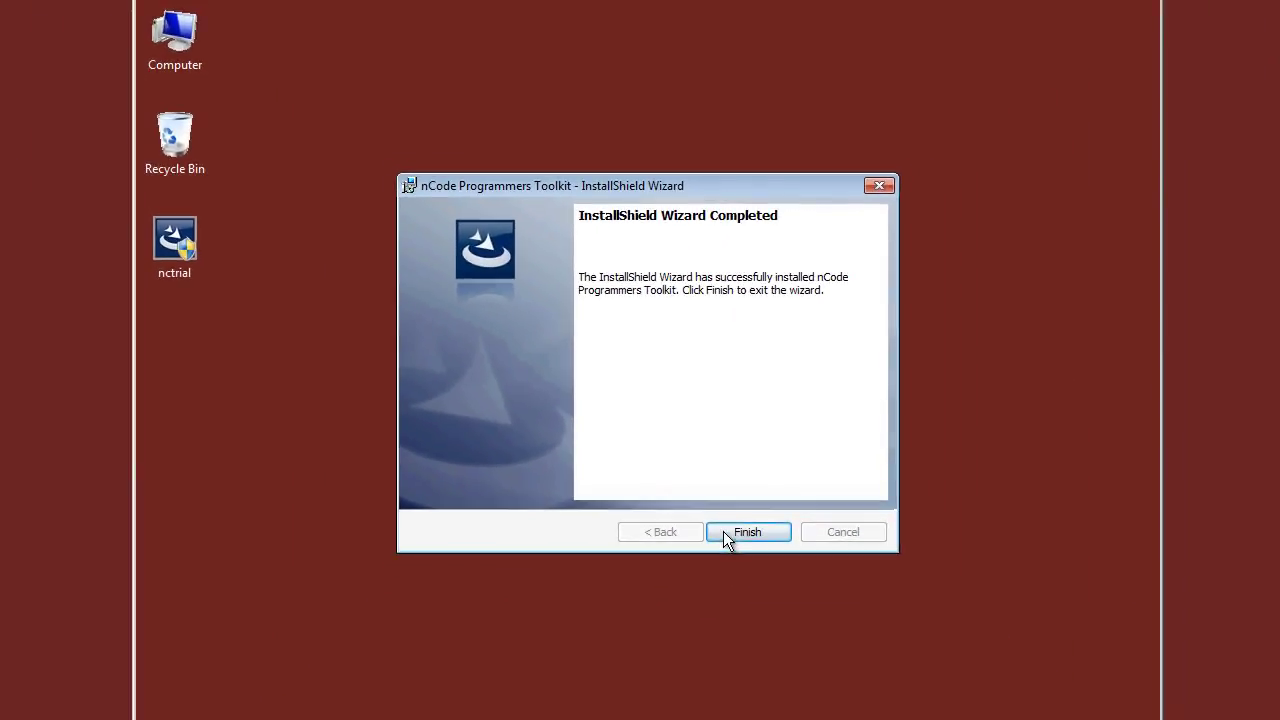
# Finish the installer and start nCode Configuration Utility from Nova Marketing Group > nCode Programmers Toolkit
pyautogui.click(724, 533)
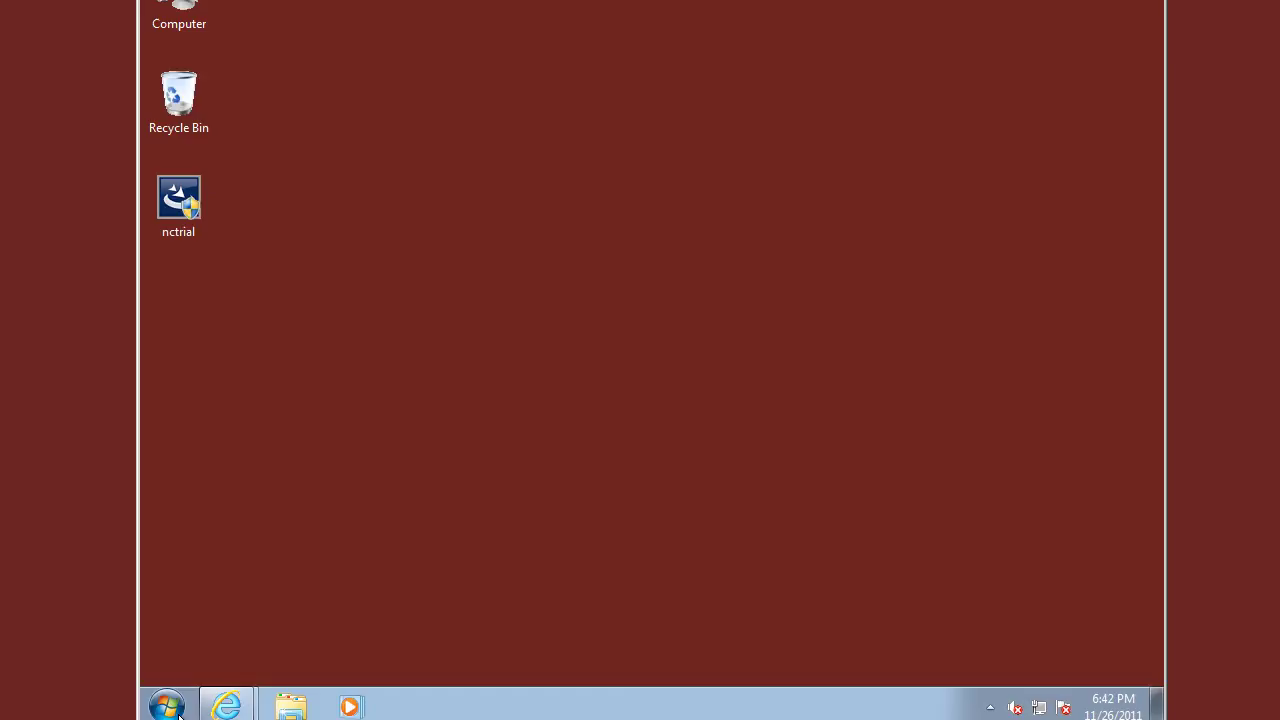
pyautogui.click(179, 714)
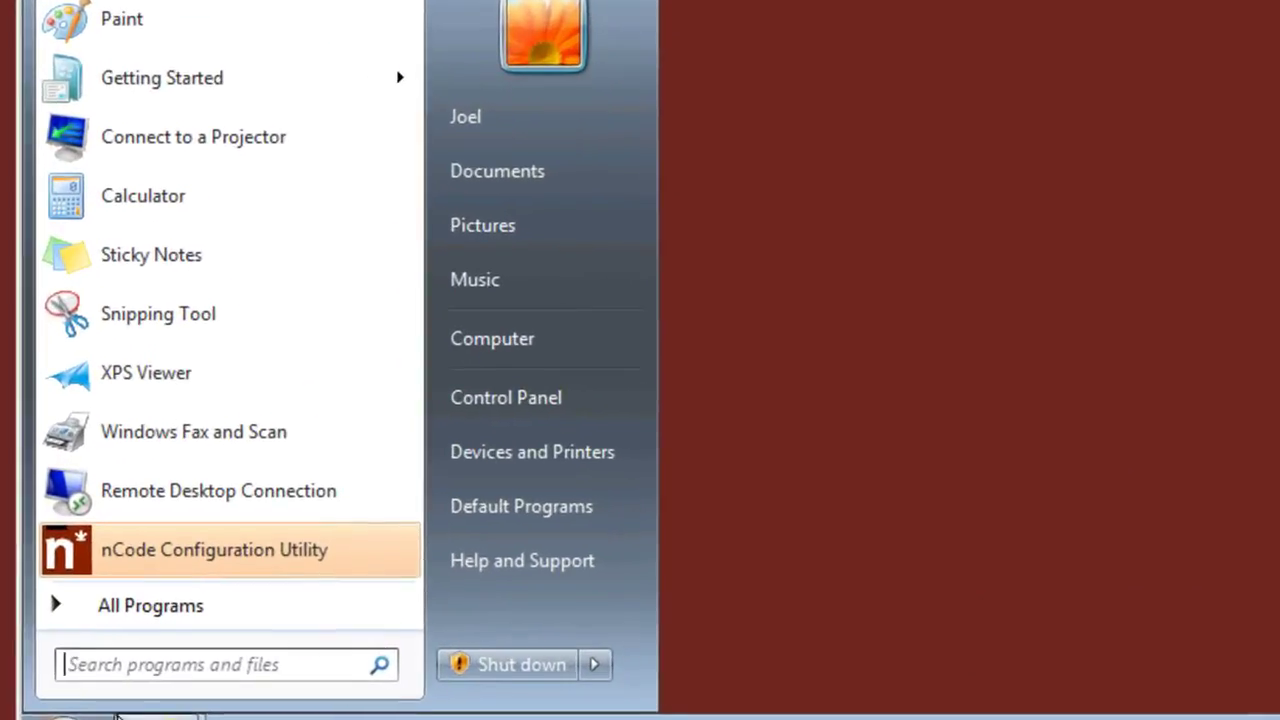
pyautogui.click(182, 607)
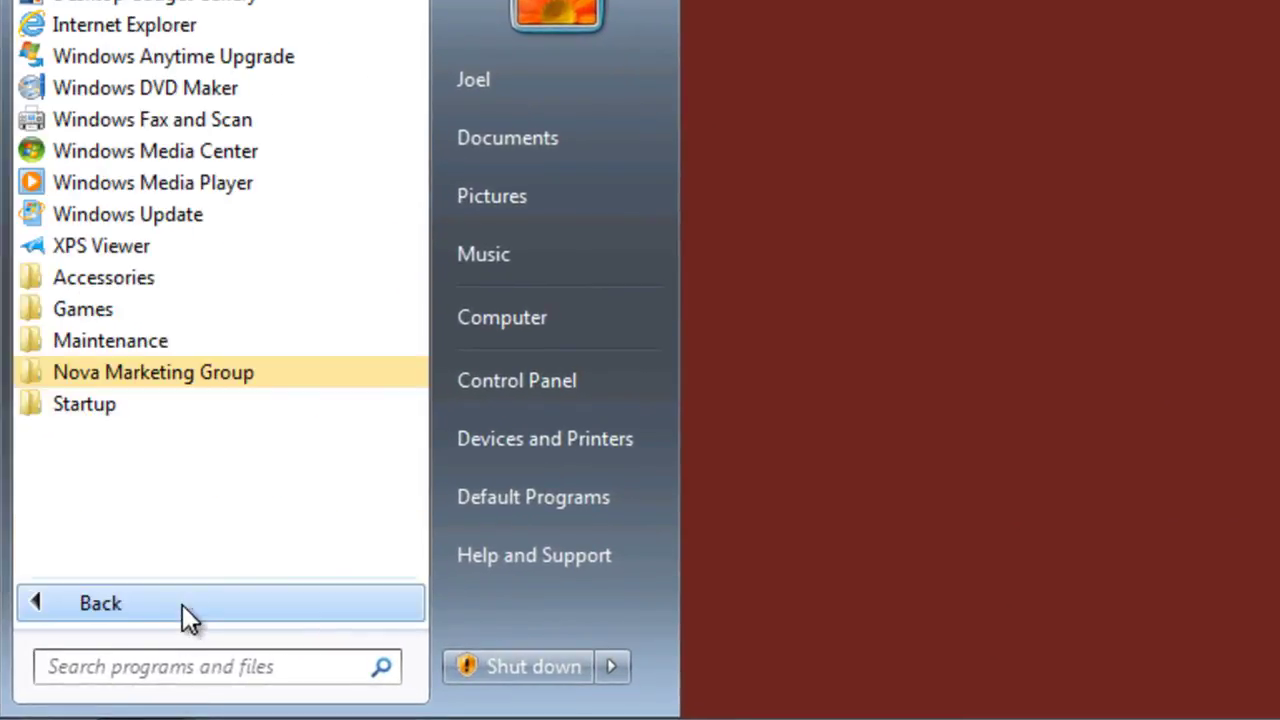
pyautogui.click(244, 373)
pyautogui.click(260, 403)
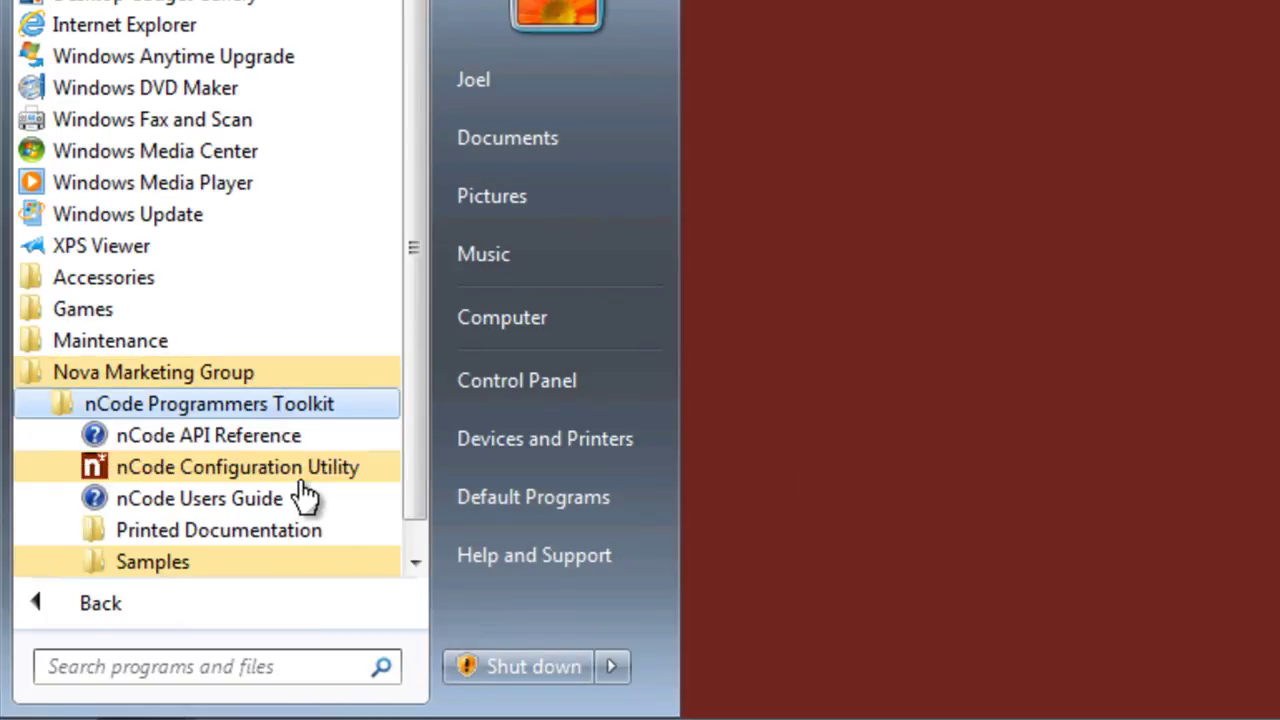
pyautogui.click(305, 535)
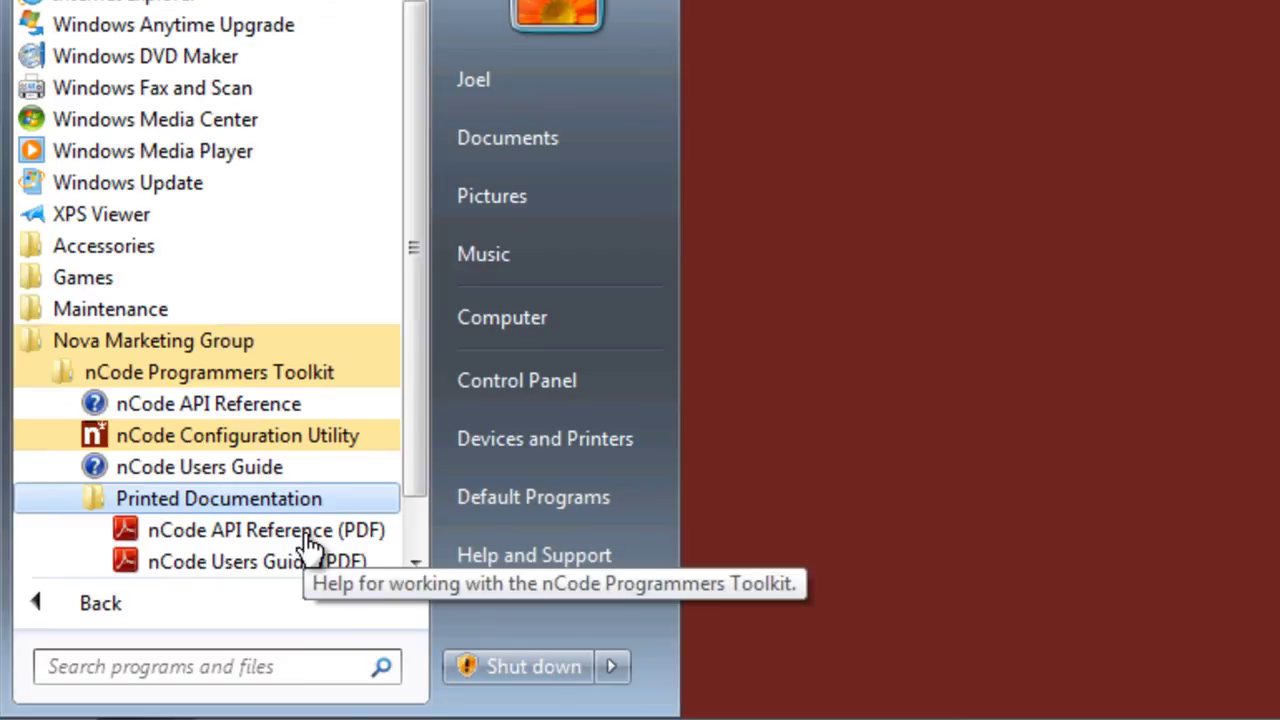
pyautogui.moveTo(407, 482); pyautogui.dragTo(417, 535)
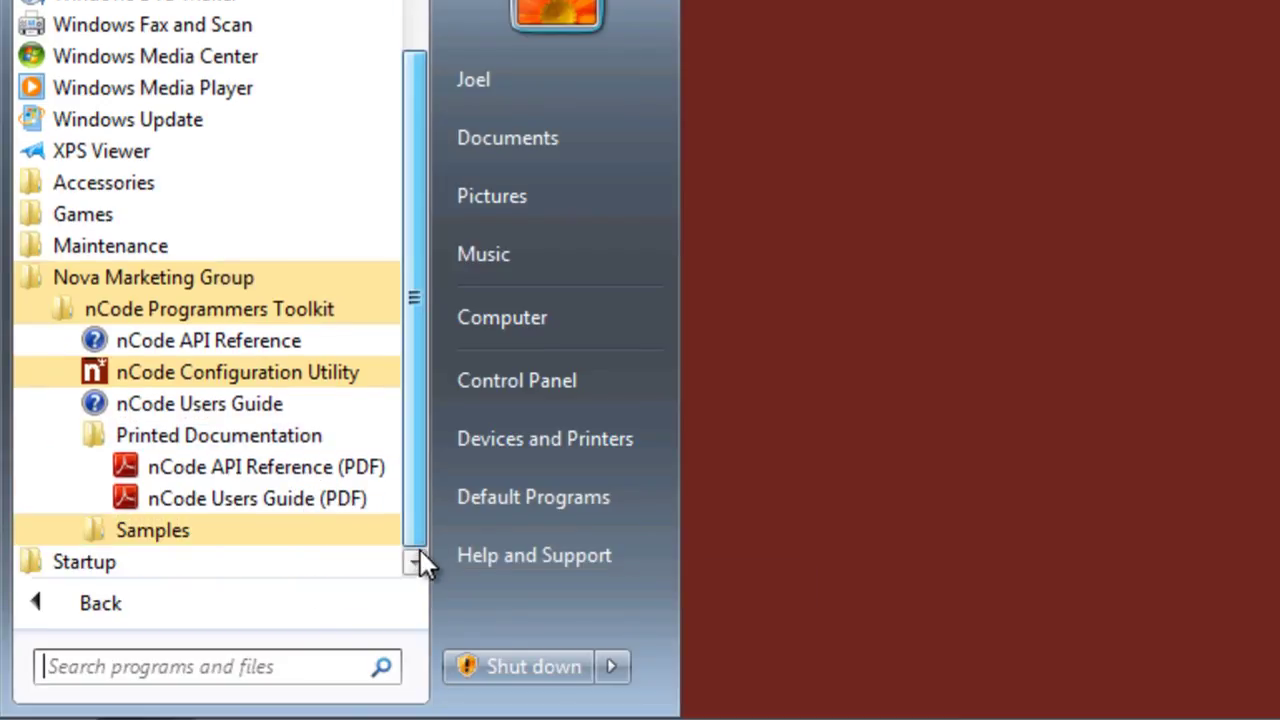
pyautogui.click(170, 531)
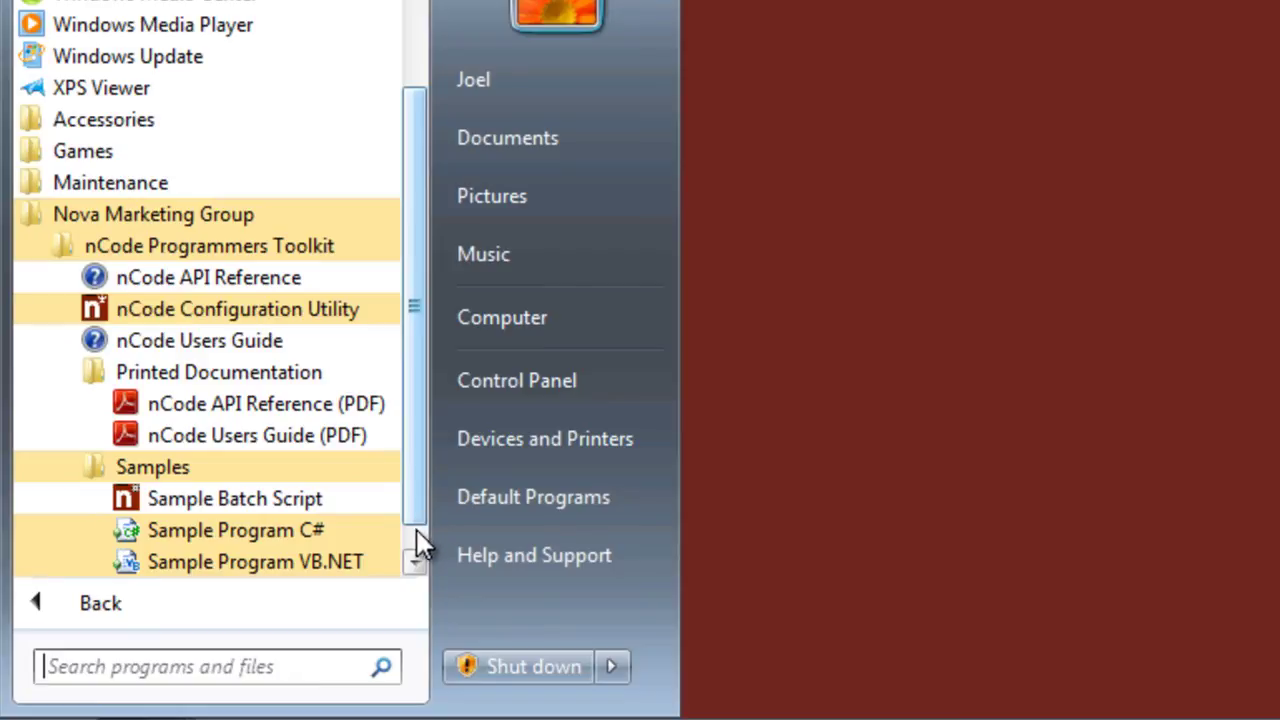
pyautogui.click(414, 561)
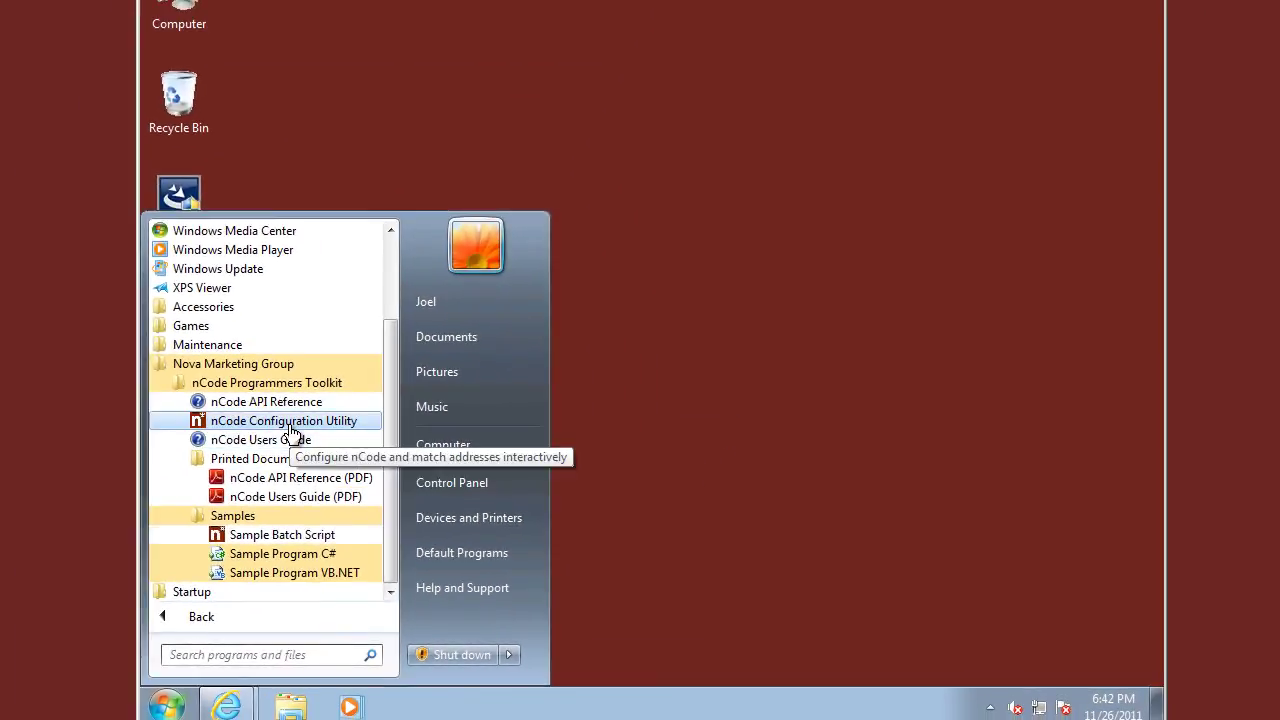
pyautogui.click(290, 421)
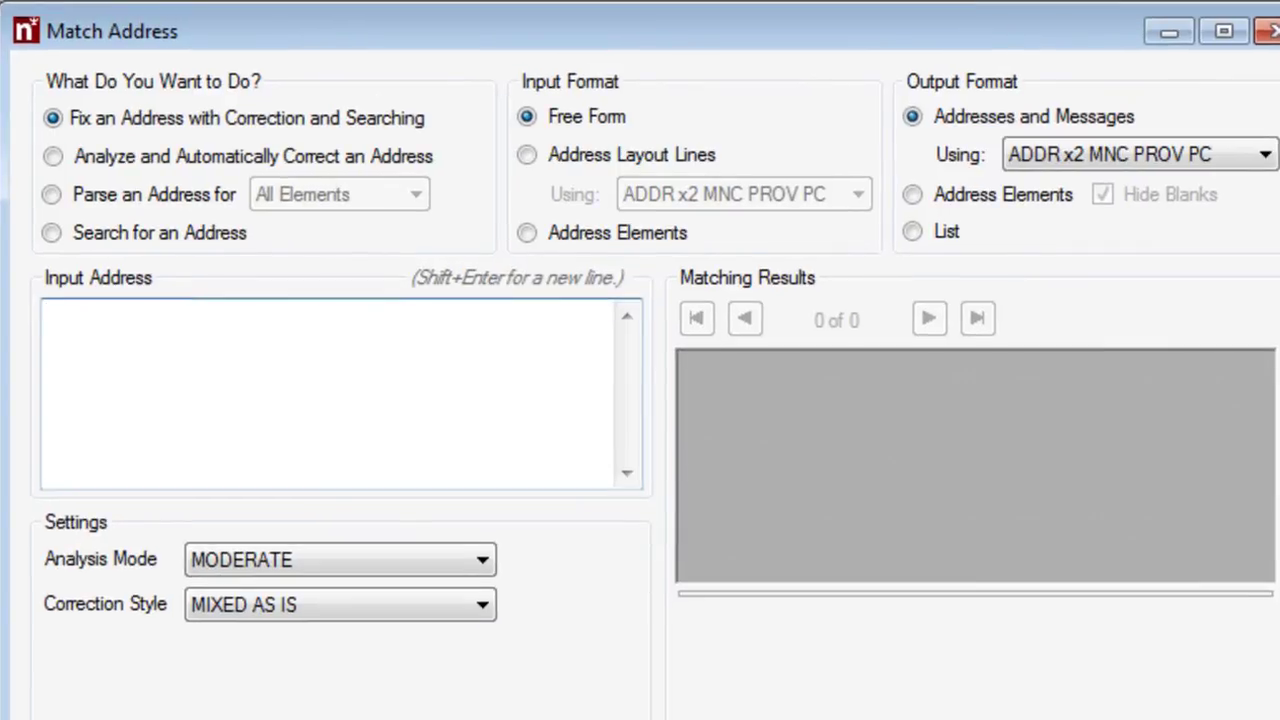
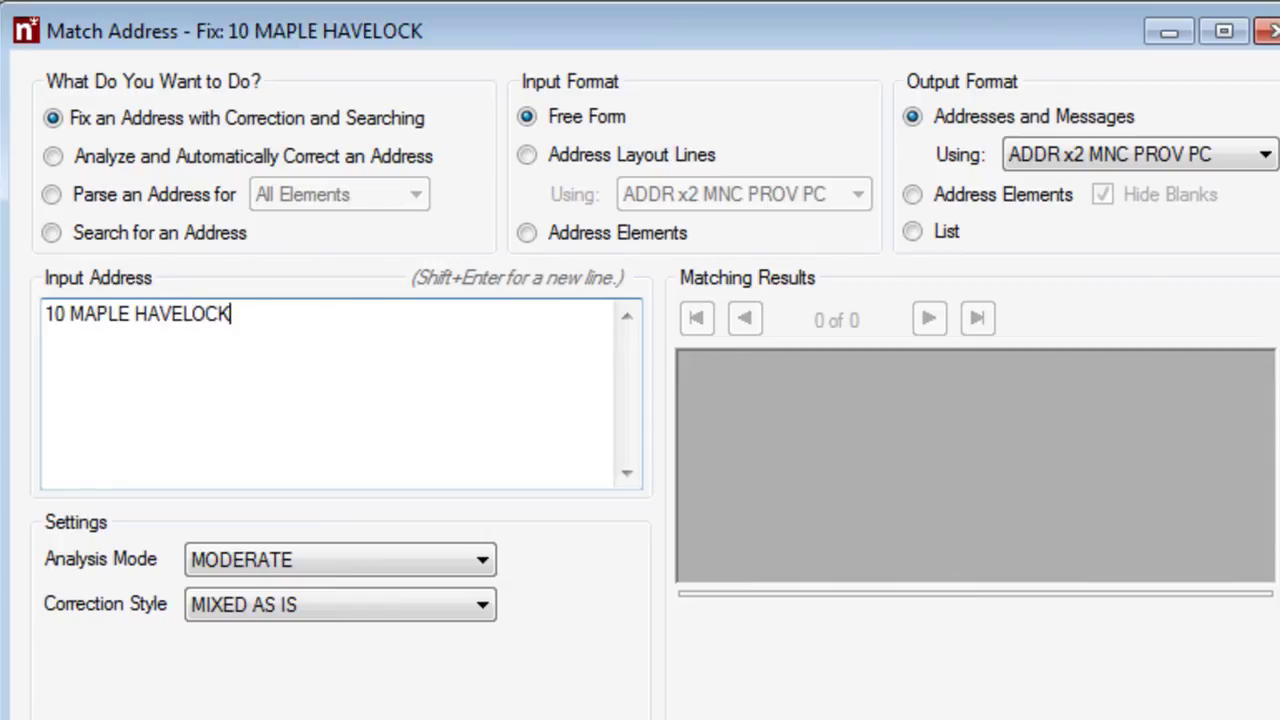
pyautogui.press('Return')
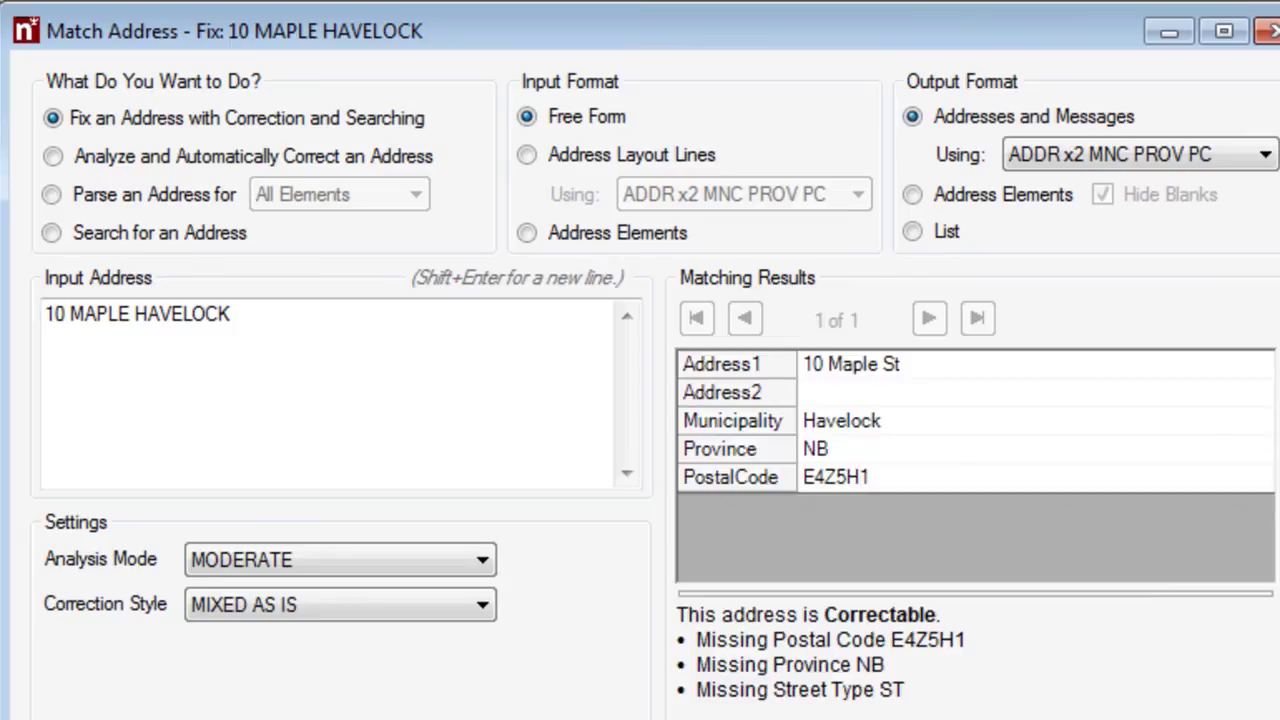